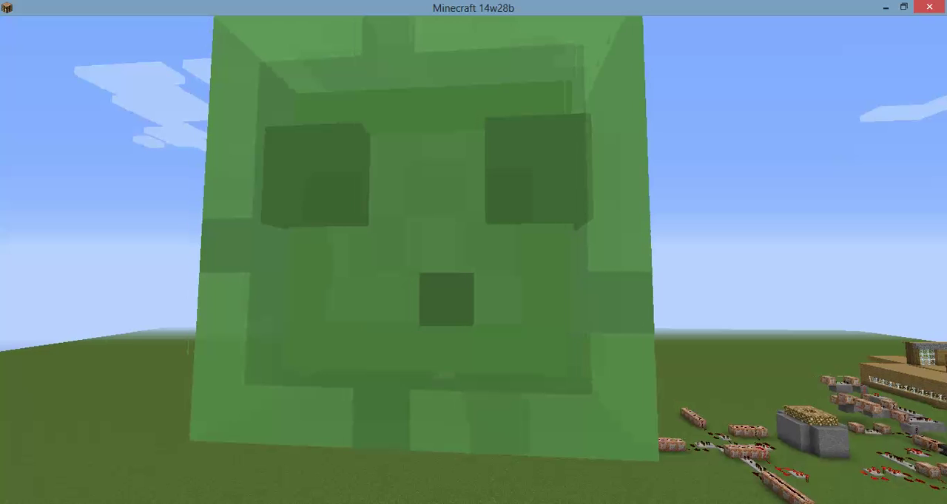
# Restore the HUD, switch to third-person view, and walk toward the giant slime
pyautogui.press('F1')
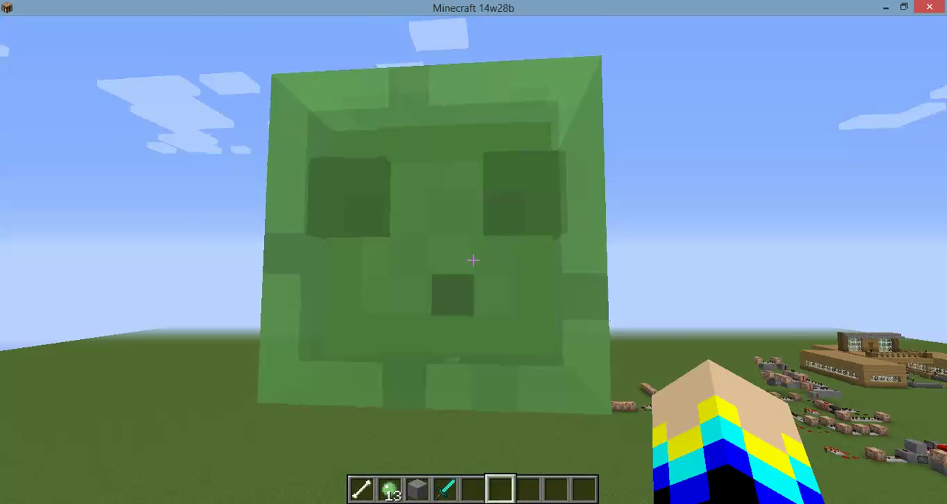
pyautogui.press('F5')
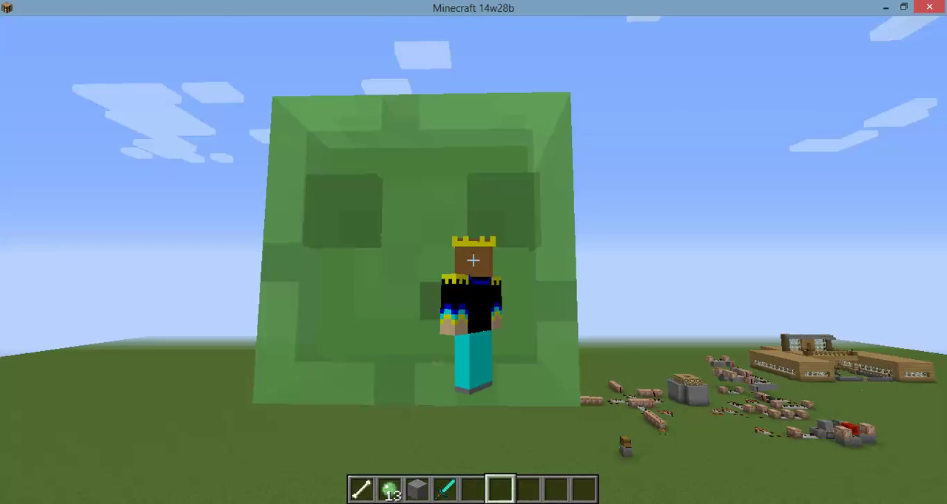
pyautogui.press('w')
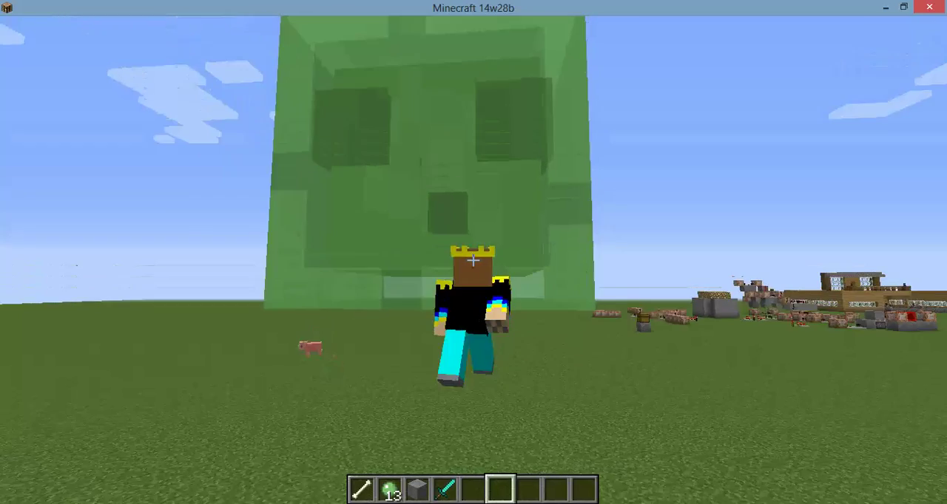
pyautogui.click(474, 259)
pyautogui.press('w')
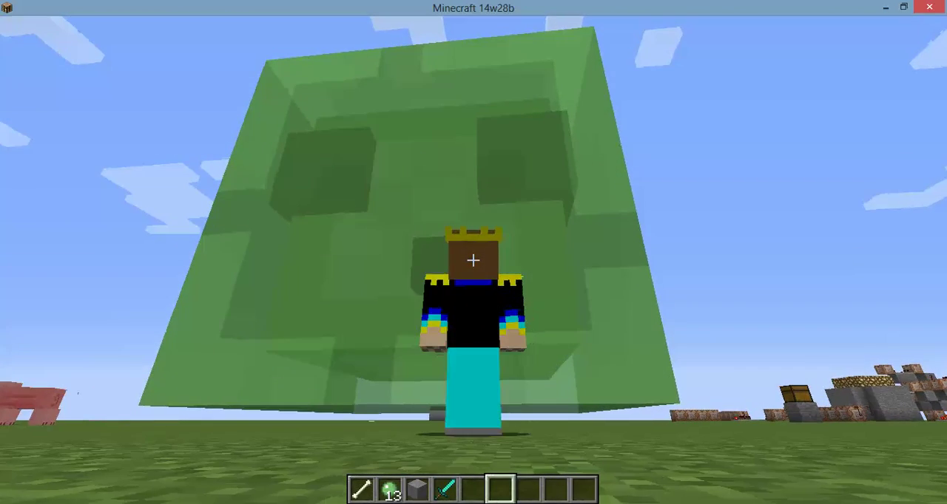
# Look down at the grass and up at the towering slime, ending in front view
pyautogui.press('/')
pyautogui.write('/')
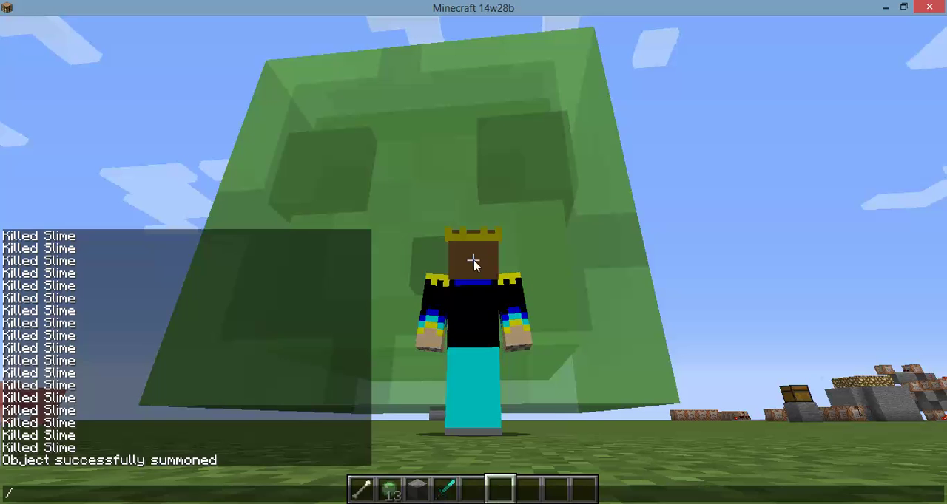
pyautogui.press('Escape')
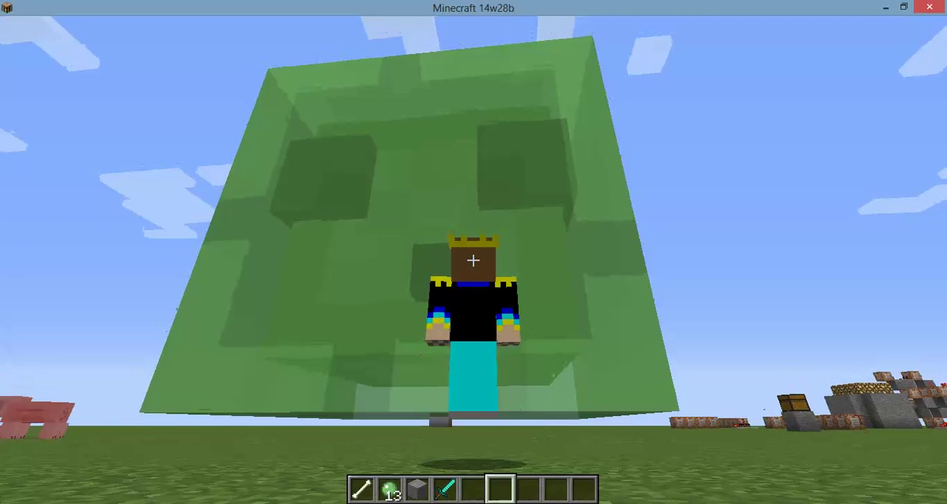
pyautogui.moveTo(473, 261); pyautogui.dragTo(473, 148)
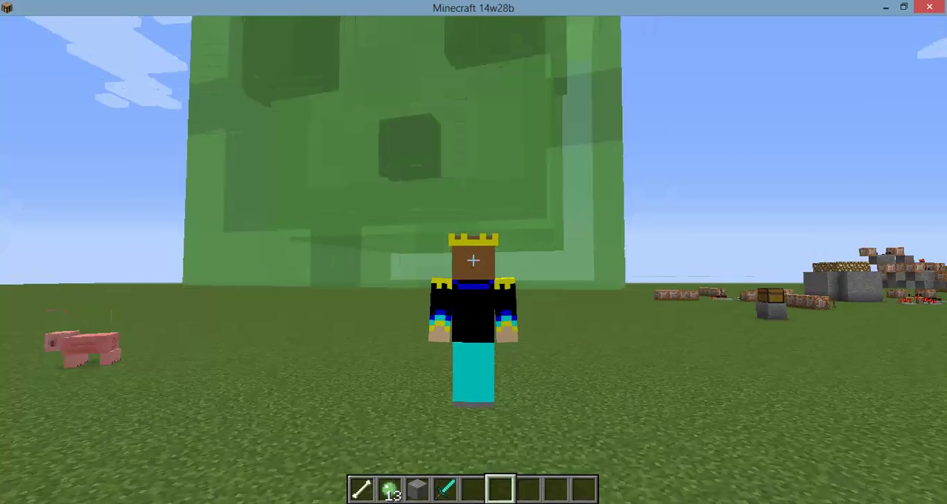
pyautogui.moveTo(473, 261); pyautogui.dragTo(473, 333)
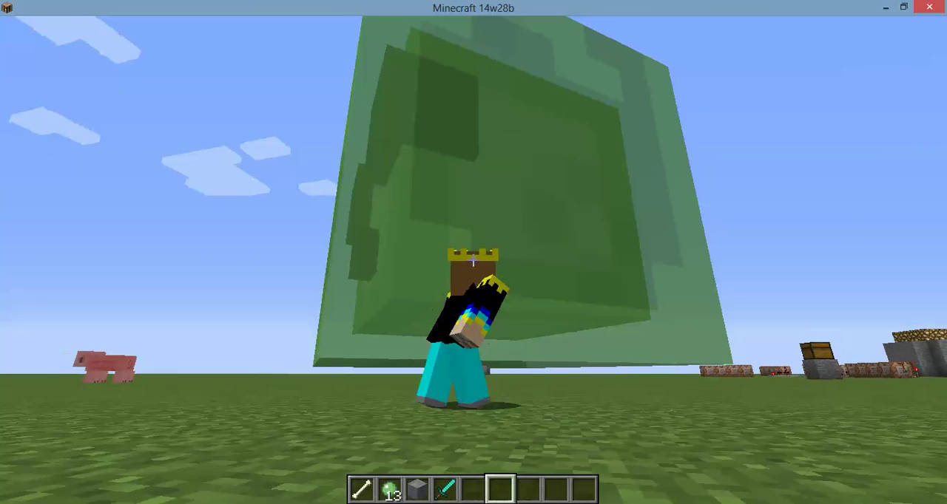
pyautogui.press('F5')
pyautogui.press('F5')
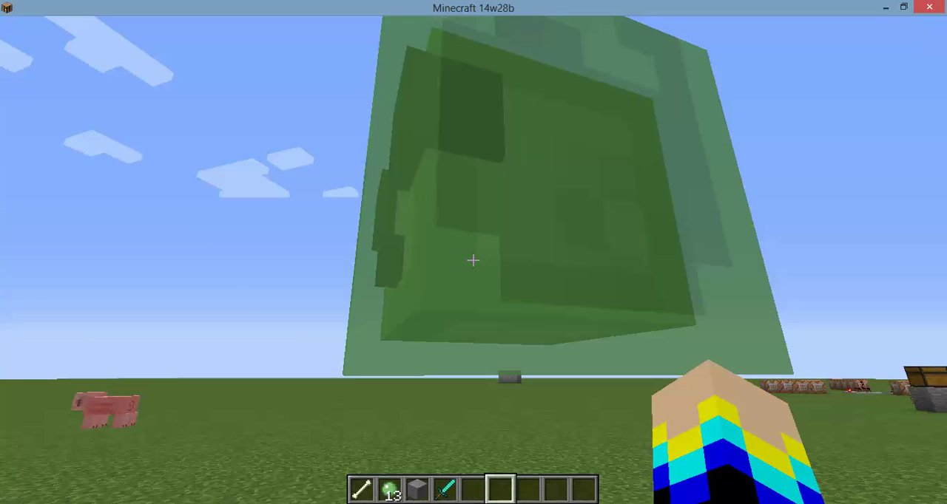
# Run /kill @e[type=Slime] against the giant slime
pyautogui.press('/')
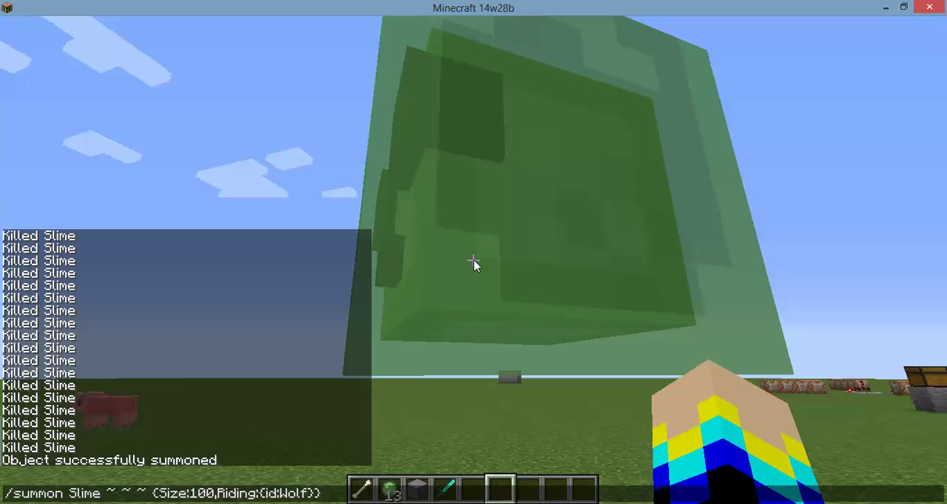
pyautogui.press('Return')
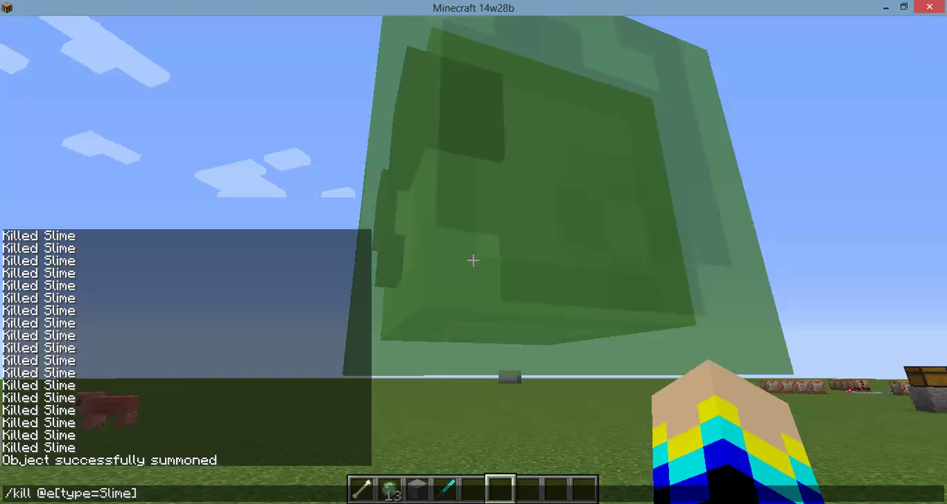
pyautogui.press('/')
pyautogui.press('Up')
pyautogui.press('Down')
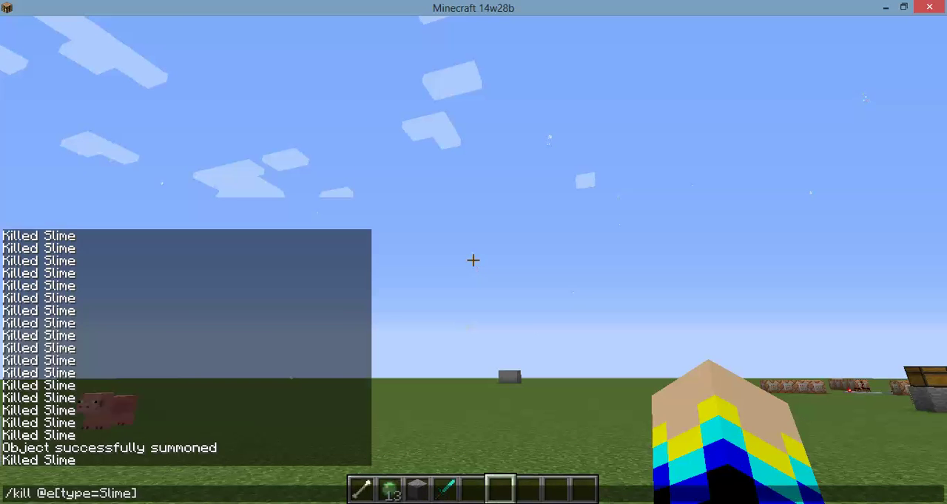
pyautogui.press('Escape')
# Summon more giant slimes and kill them with the recalled slime kill command
pyautogui.press('/')
pyautogui.press('Up')
pyautogui.press('Up')
pyautogui.press('Return')
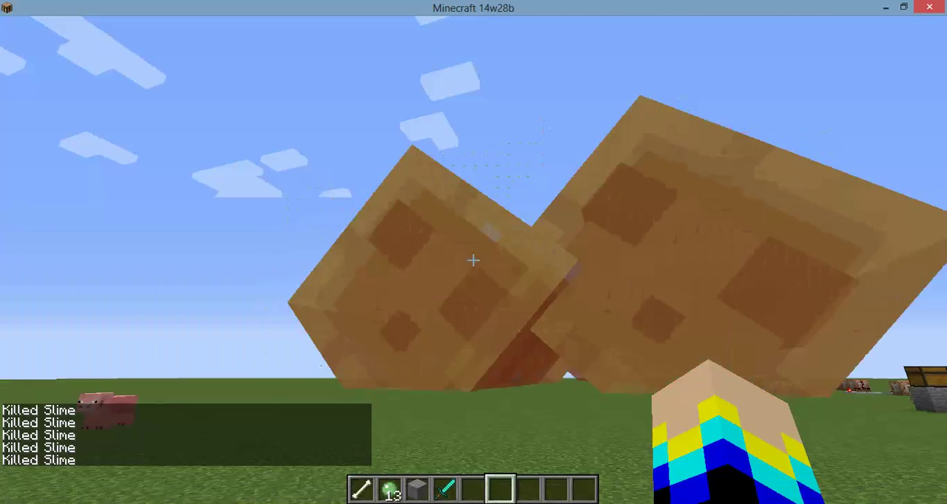
pyautogui.press('/')
pyautogui.press('Up')
pyautogui.press('Up')
pyautogui.press('Up')
pyautogui.press('Return')
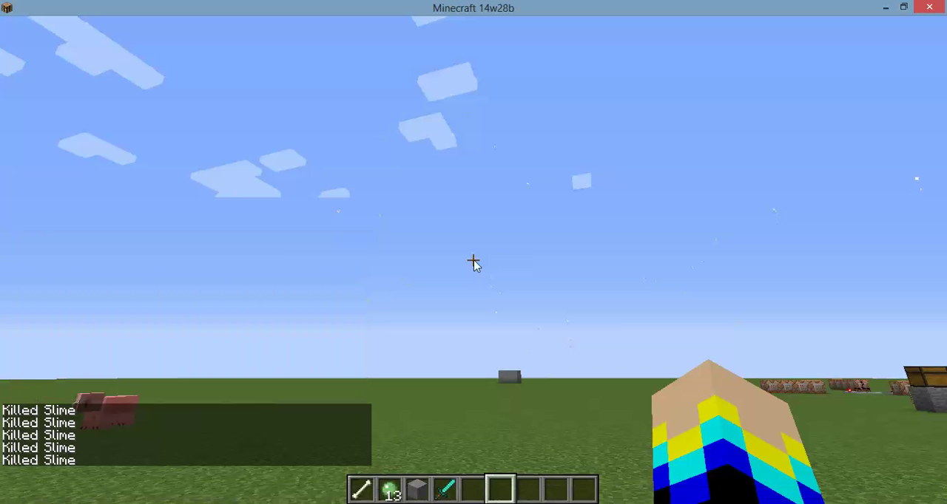
pyautogui.press('/')
pyautogui.press('Up')
pyautogui.press('Return')
pyautogui.press('/')
pyautogui.press('Escape')
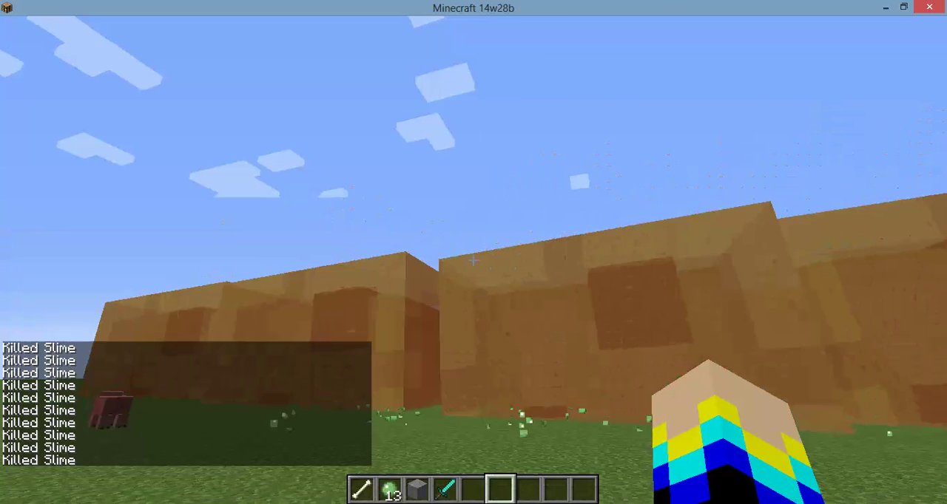
# Rerun /kill @e[type=Slime] to kill the smaller slimes left after splitting
pyautogui.press('/')
pyautogui.press('Up')
pyautogui.press('Return')
pyautogui.press('/')
pyautogui.press('Up')
pyautogui.press('Return')
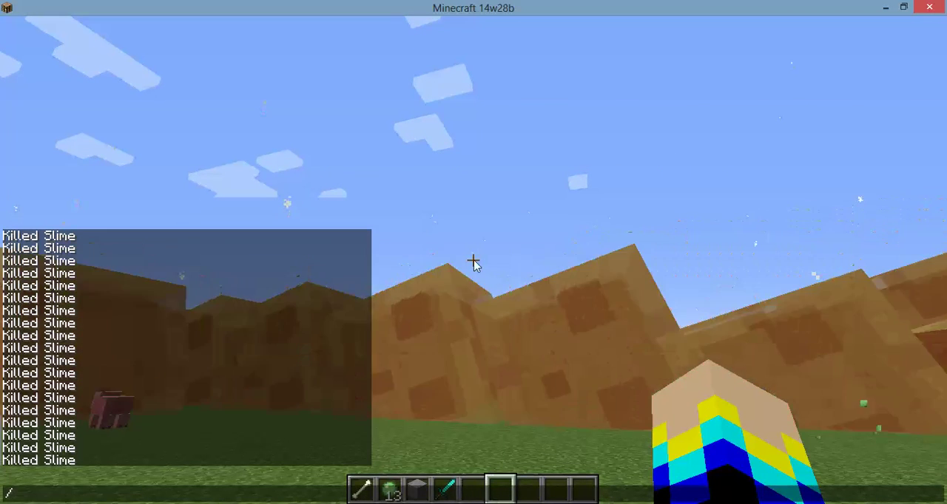
pyautogui.press('/')
pyautogui.press('Up')
pyautogui.press('Return')
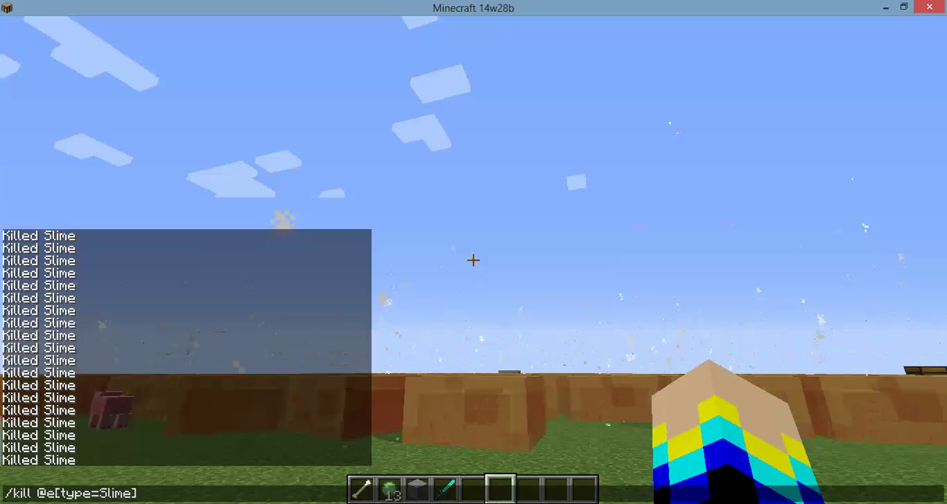
# Repeat the slime kill command until only slimeballs remain on the grass
pyautogui.press('Return')
pyautogui.press('/')
pyautogui.press('Return')
pyautogui.press('/')
pyautogui.press('Up')
pyautogui.press('Return')
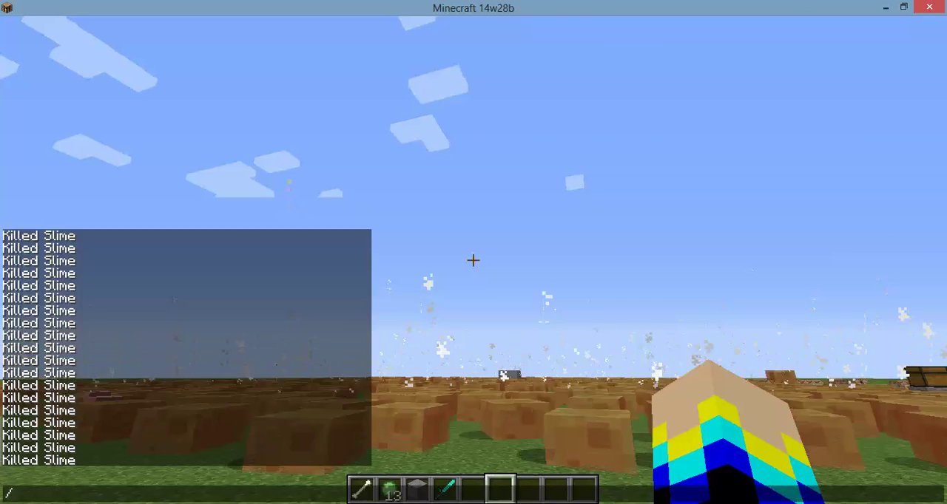
pyautogui.press('/')
pyautogui.press('Up')
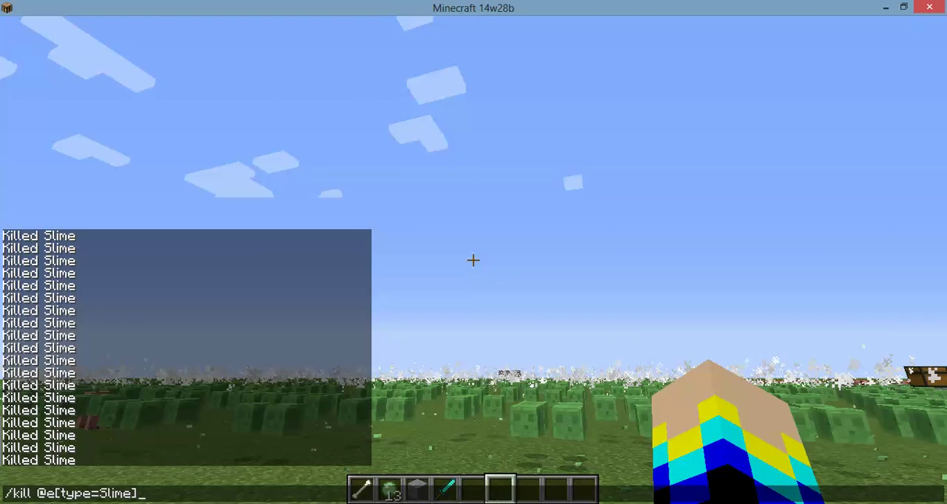
pyautogui.press('Return')
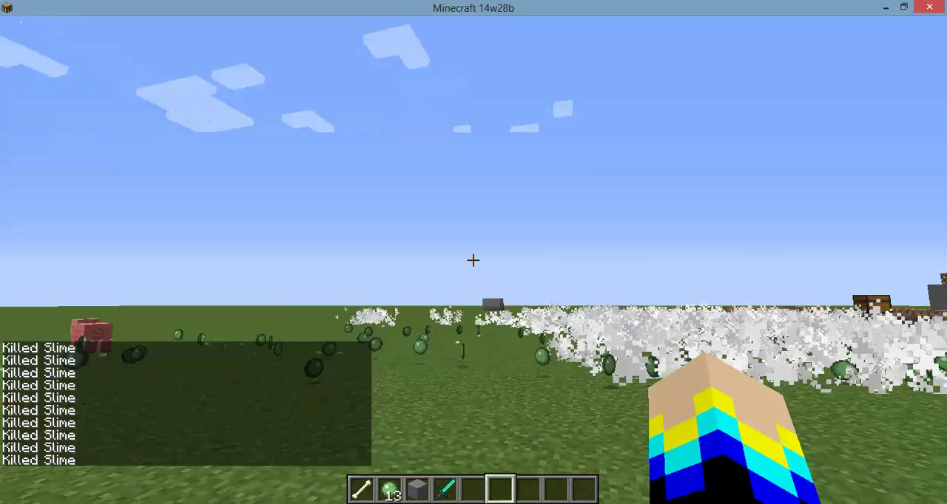
# Fly over the field toward the chest, picking up slimeballs until 18 are held
pyautogui.moveTo(474, 260); pyautogui.dragTo(474, 369)
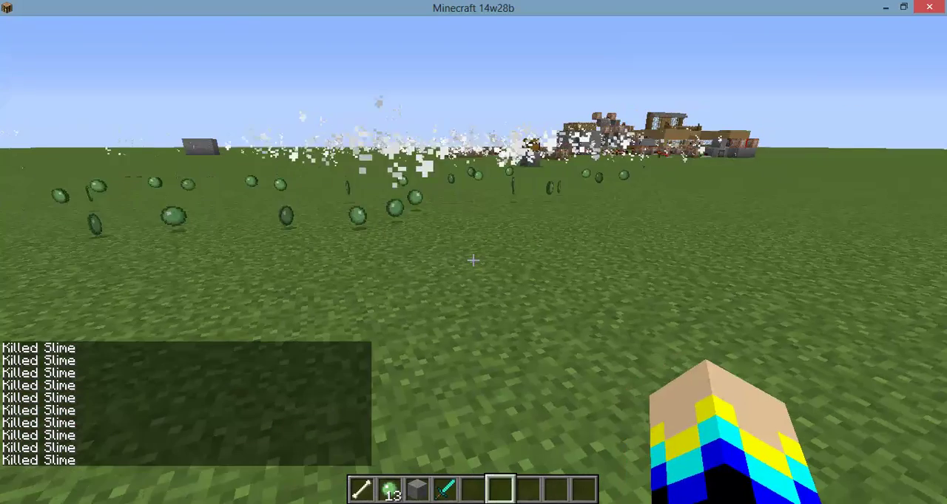
pyautogui.press('space')
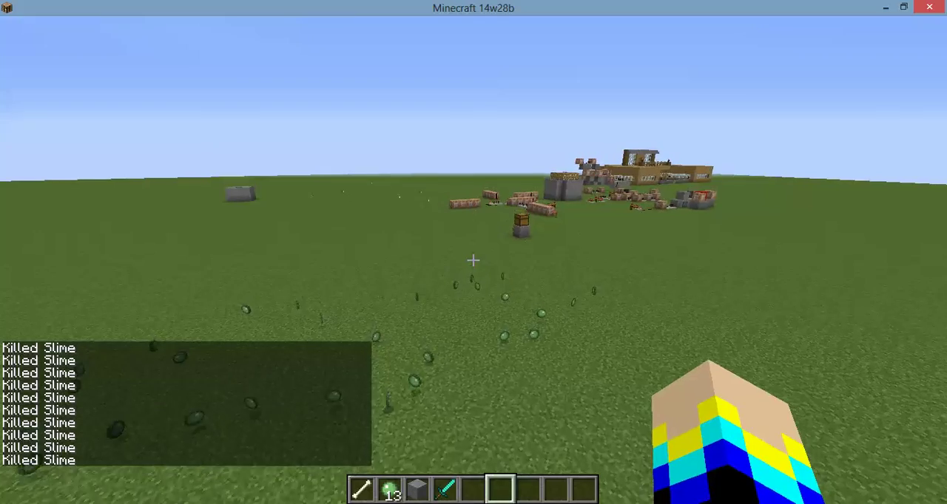
pyautogui.press('w')
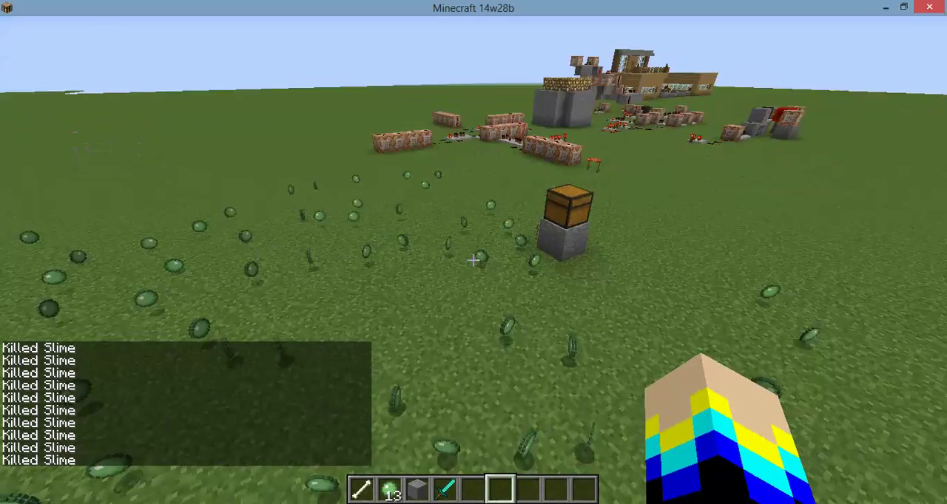
pyautogui.press('w')
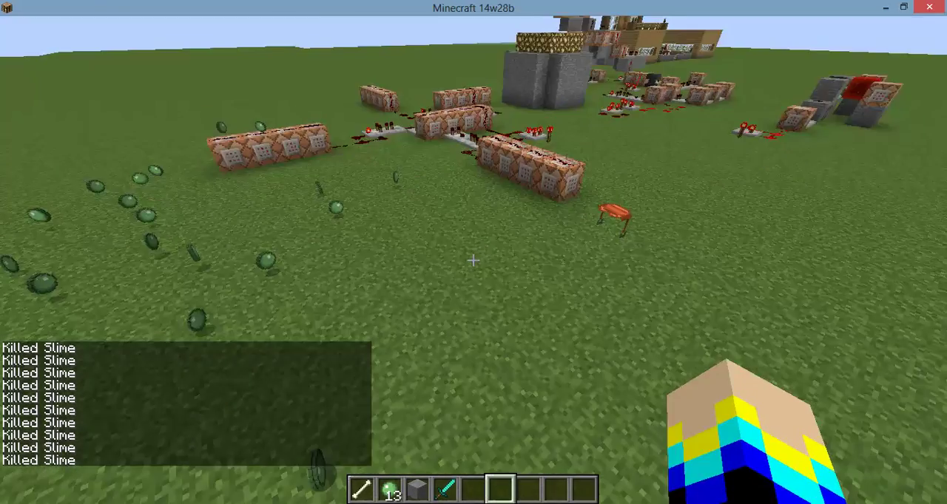
pyautogui.scroll(-3, 474, 260)
pyautogui.press('w')
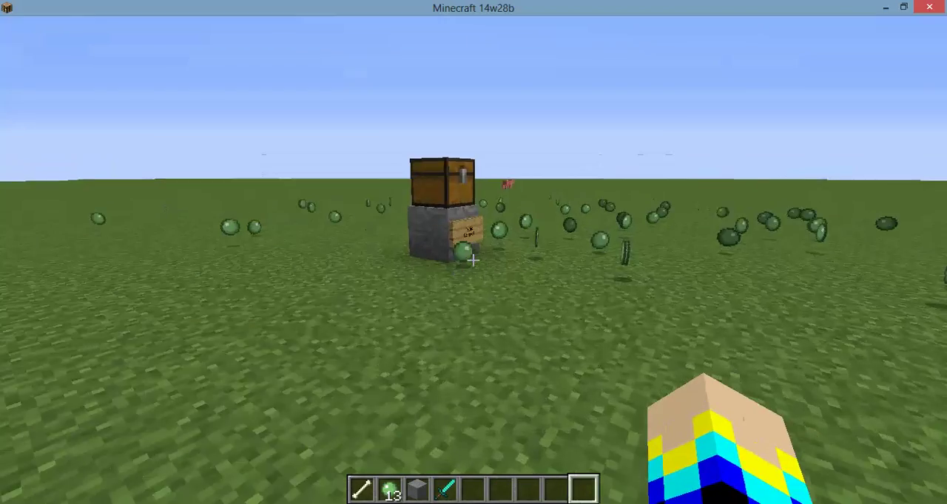
pyautogui.press('w')
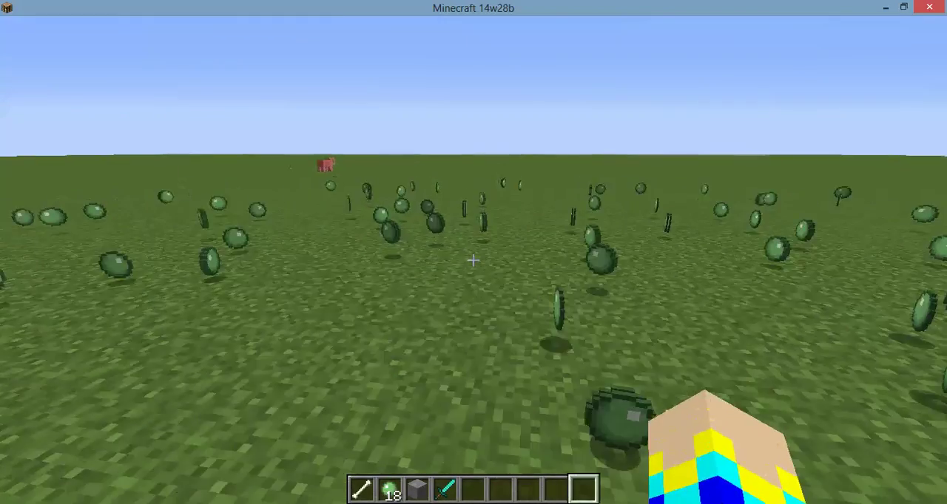
# Clear every dropped slimeball with a corrected /kill @e[type=Item], then view the player from the front
pyautogui.press('/')
pyautogui.write('kill ')
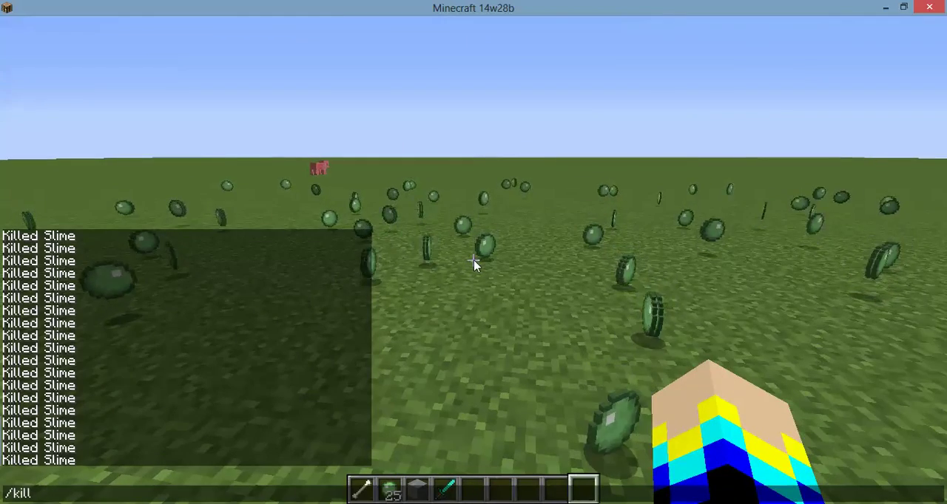
pyautogui.write('@e[')
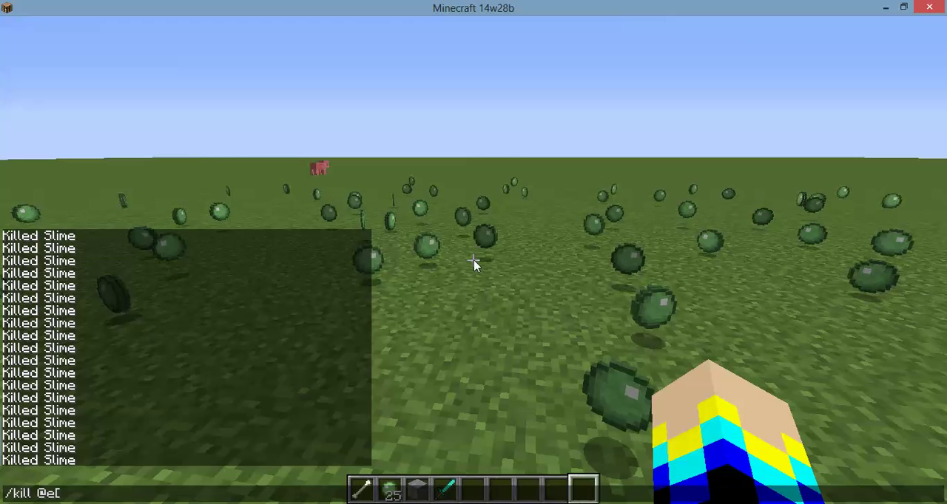
pyautogui.write('type=')
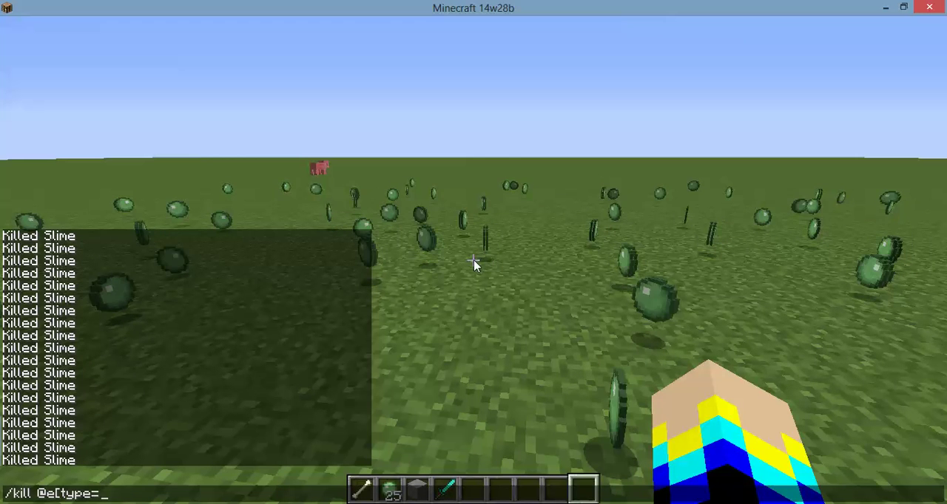
pyautogui.write('Item')
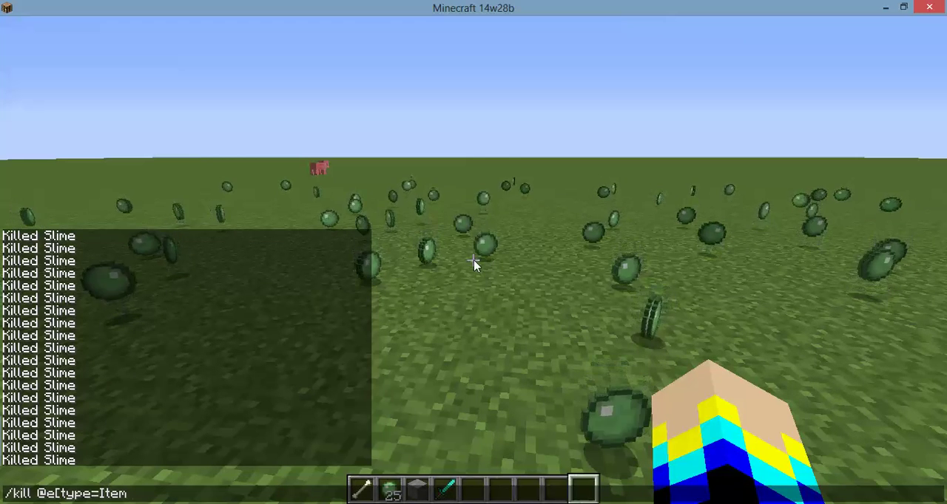
pyautogui.press('Return')
pyautogui.press('t')
pyautogui.press('Up')
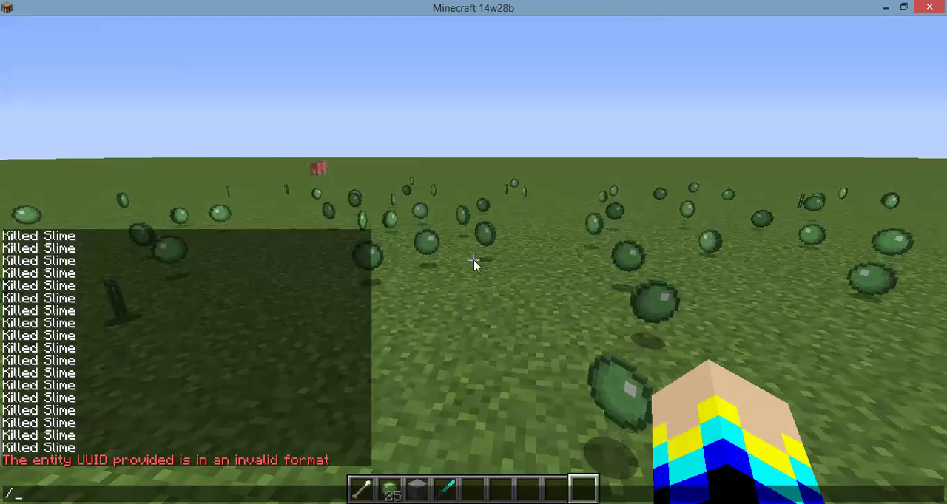
pyautogui.write(']')
pyautogui.press('Return')
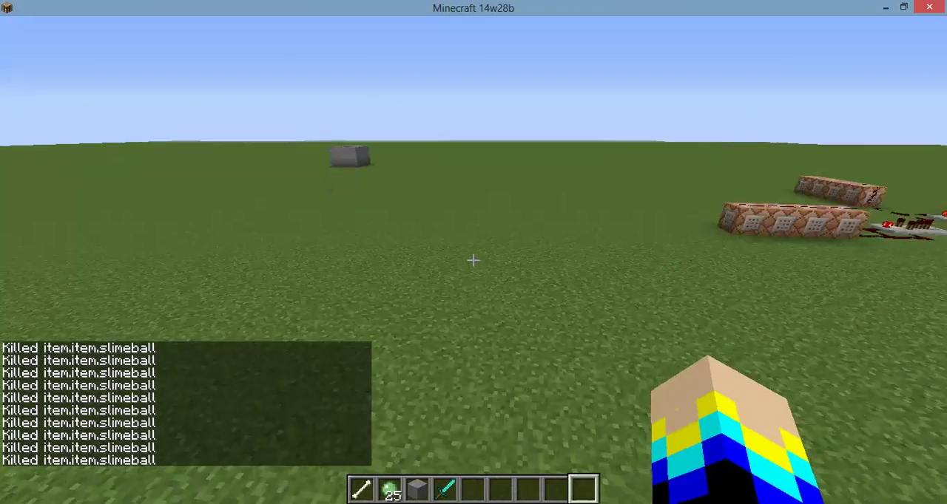
pyautogui.press('F5')
pyautogui.press('F5')
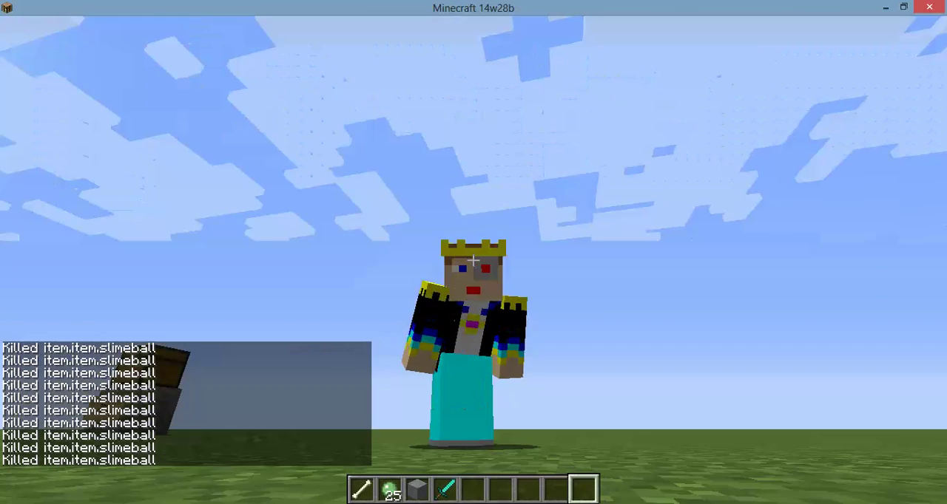